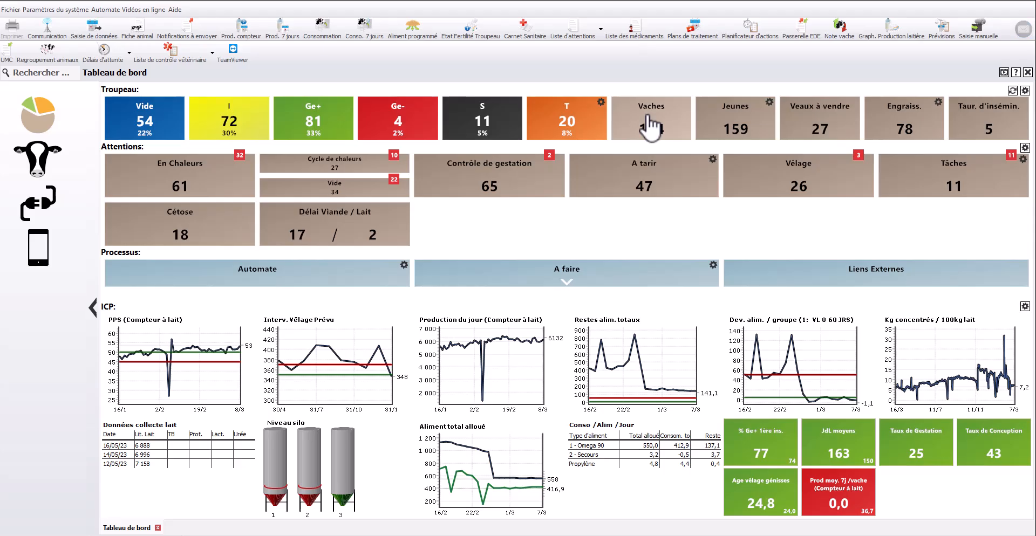
Check the Vaches list, then add the Nom column to the Troupeau lists in the dashboard settings
{"action": "left_click", "coordinate": [652, 128]}
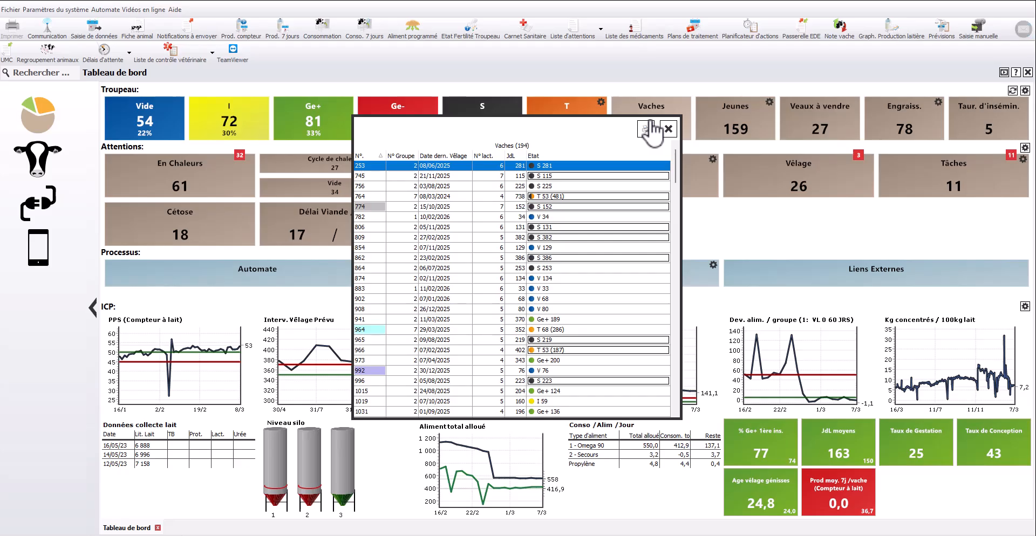
{"action": "left_click", "coordinate": [669, 129]}
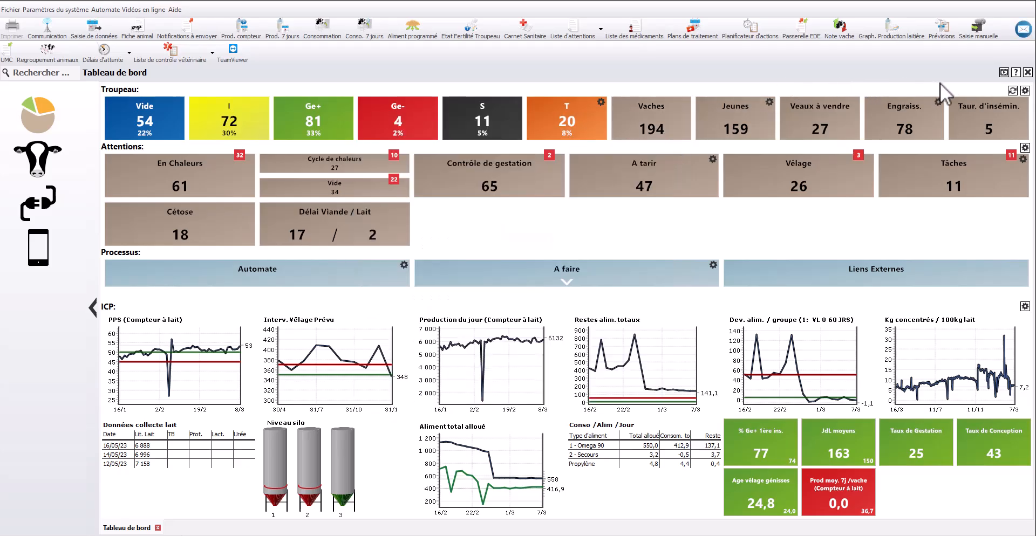
{"action": "left_click", "coordinate": [1025, 90]}
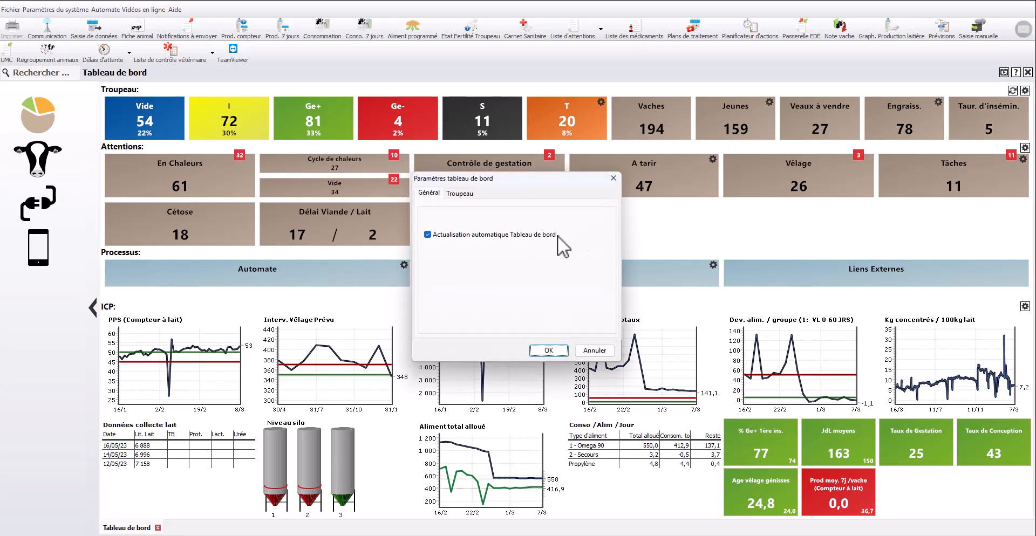
{"action": "left_click", "coordinate": [460, 193]}
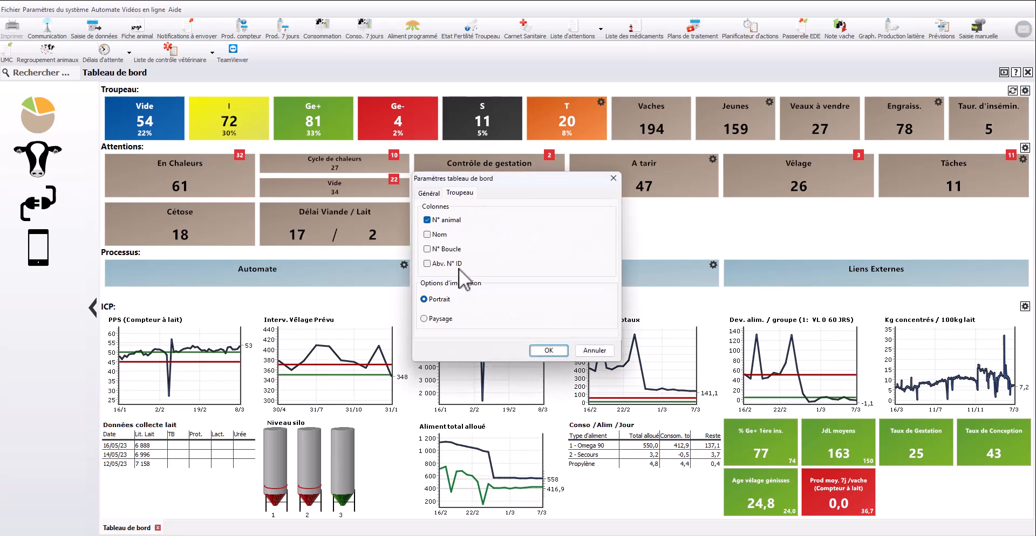
{"action": "left_click", "coordinate": [440, 235]}
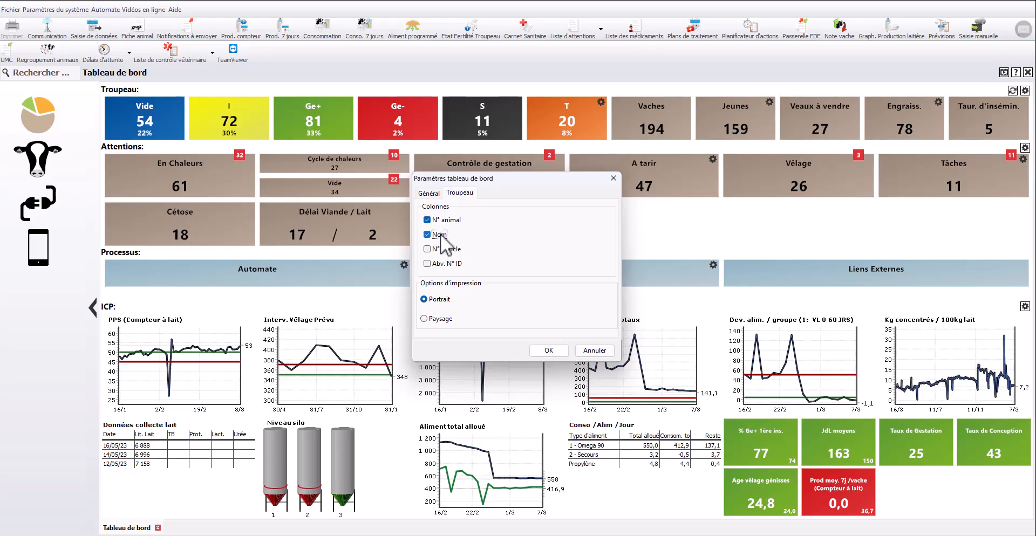
{"action": "left_click", "coordinate": [540, 354]}
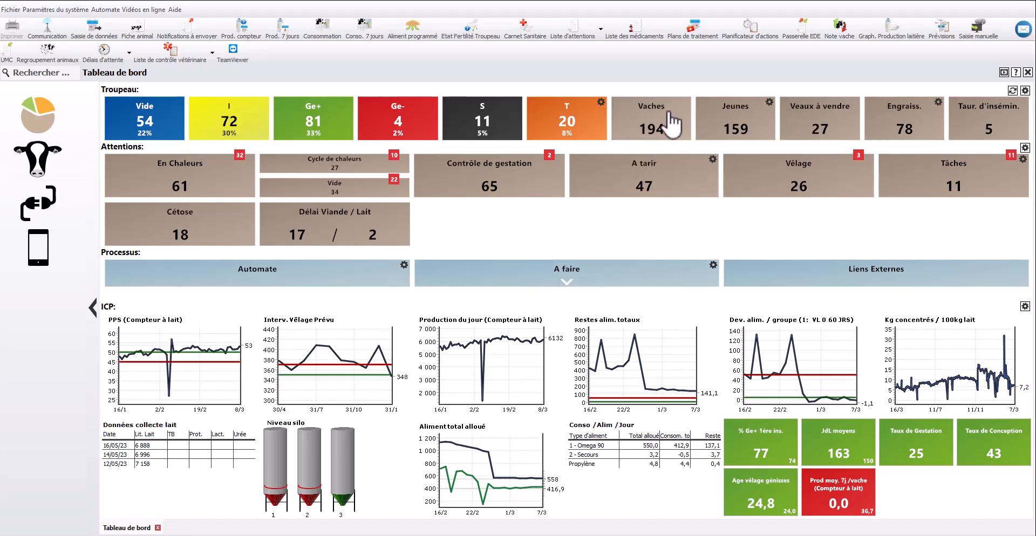
Examine the Vaches list with its Nom column and close it
{"action": "left_click", "coordinate": [655, 126]}
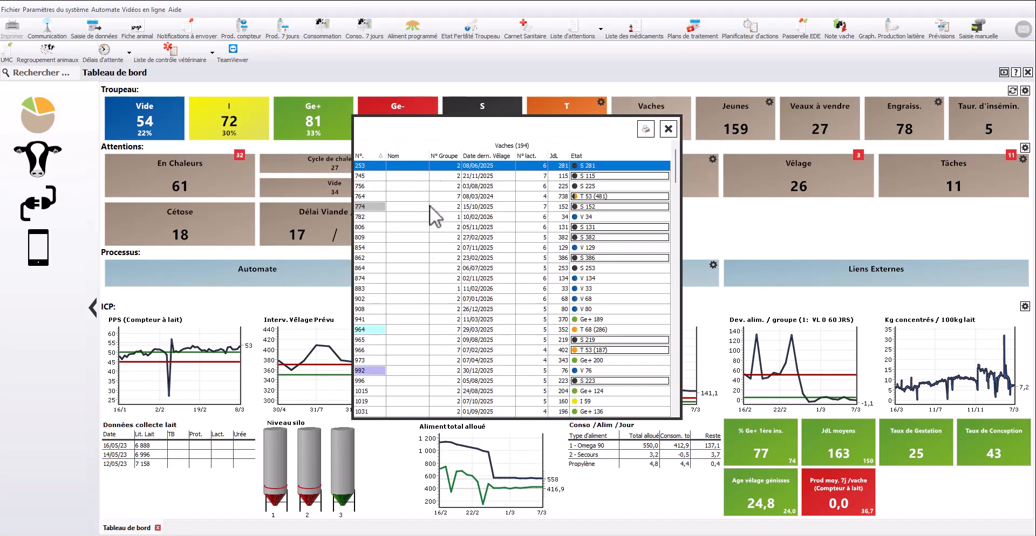
{"action": "left_click_drag", "start_coordinate": [675, 178], "coordinate": [675, 254]}
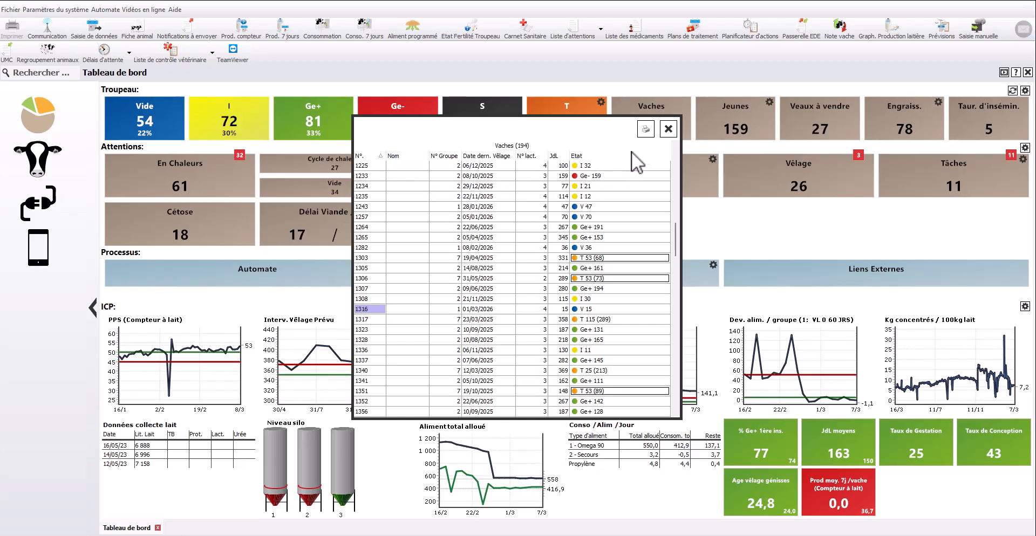
{"action": "left_click", "coordinate": [668, 130]}
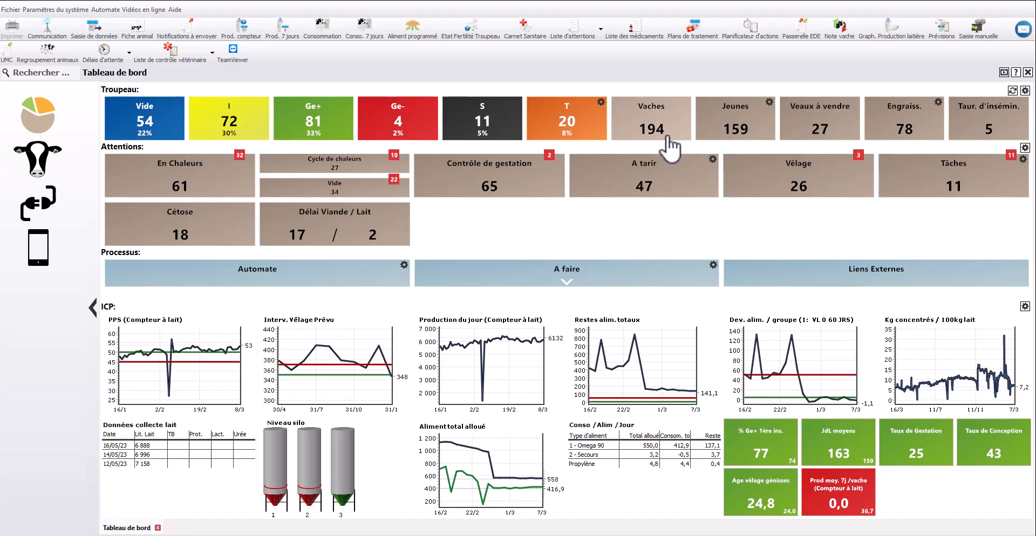
Set the Jeunes tile option so that the herd status buttons show only young animals
{"action": "mouse_move", "coordinate": [764, 125]}
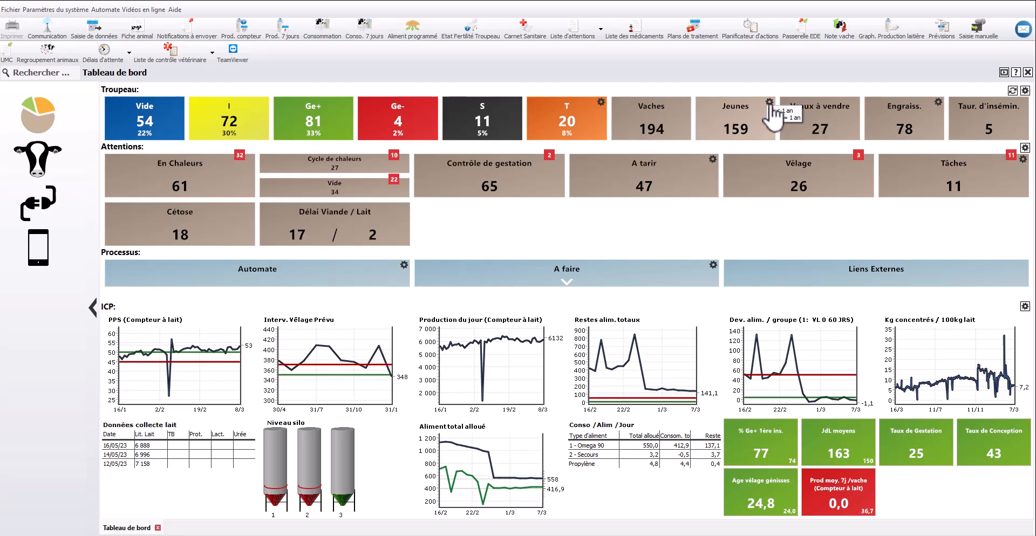
{"action": "left_click", "coordinate": [769, 102]}
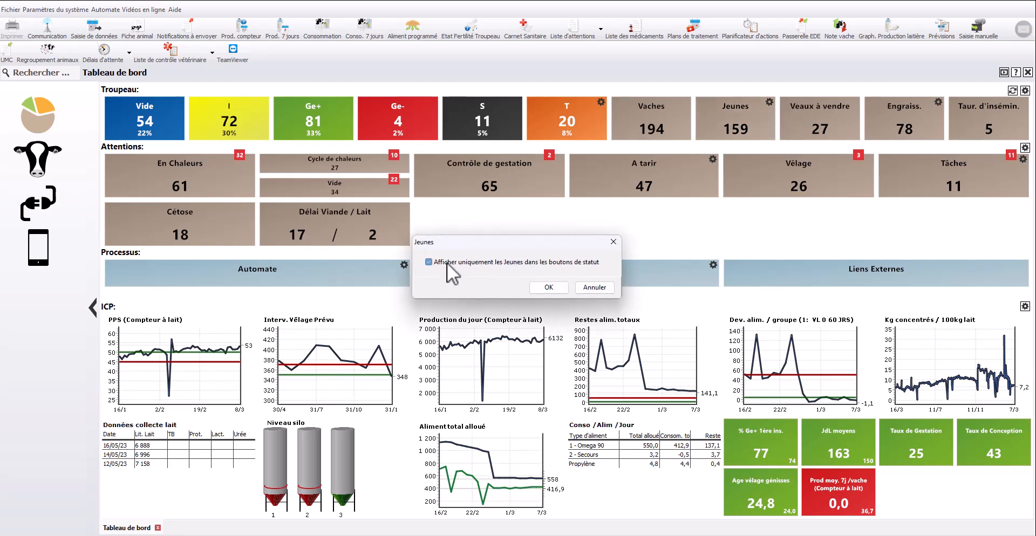
{"action": "left_click", "coordinate": [537, 288]}
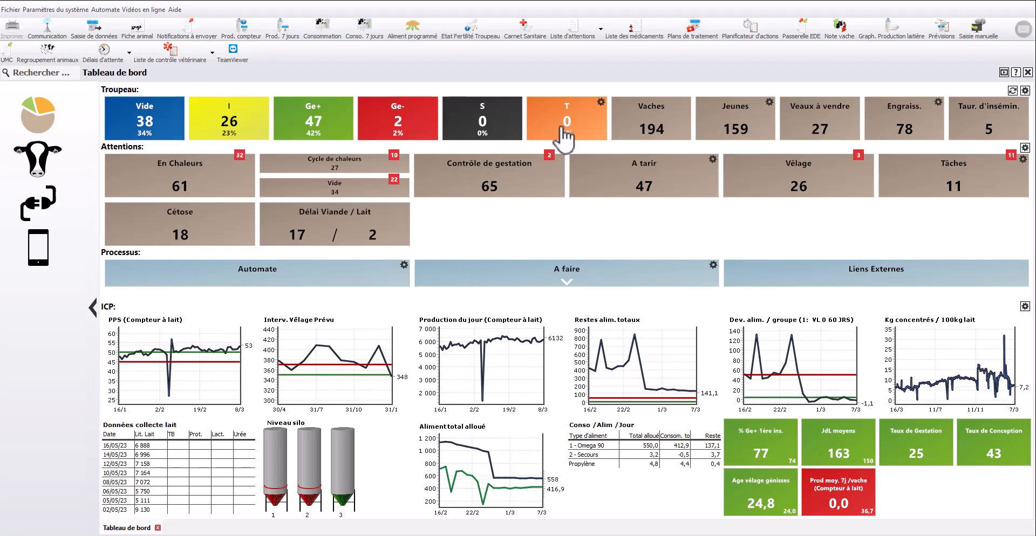
Review the status-button options of the Jeunes and Engraiss. tiles and close them without saving
{"action": "left_click", "coordinate": [769, 102]}
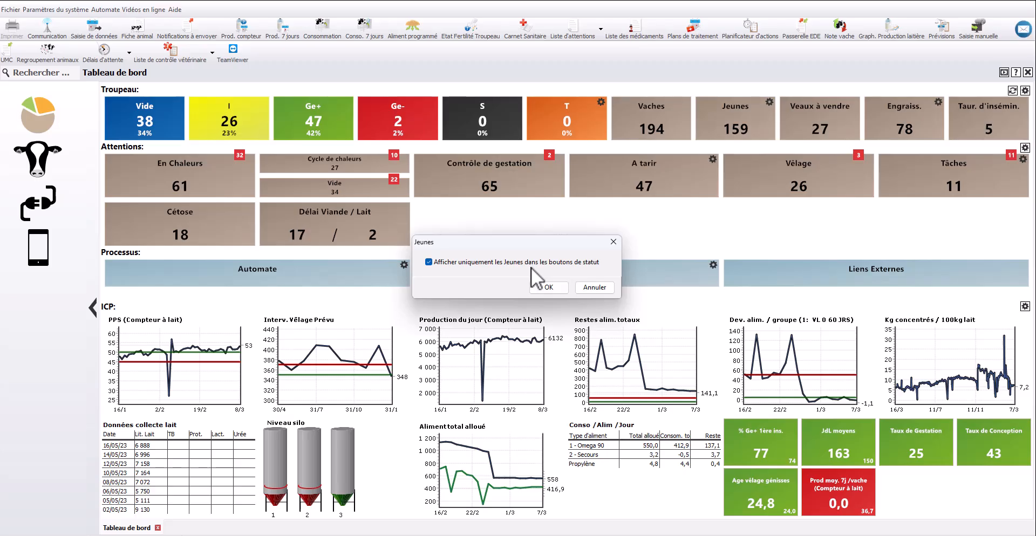
{"action": "left_click", "coordinate": [613, 243]}
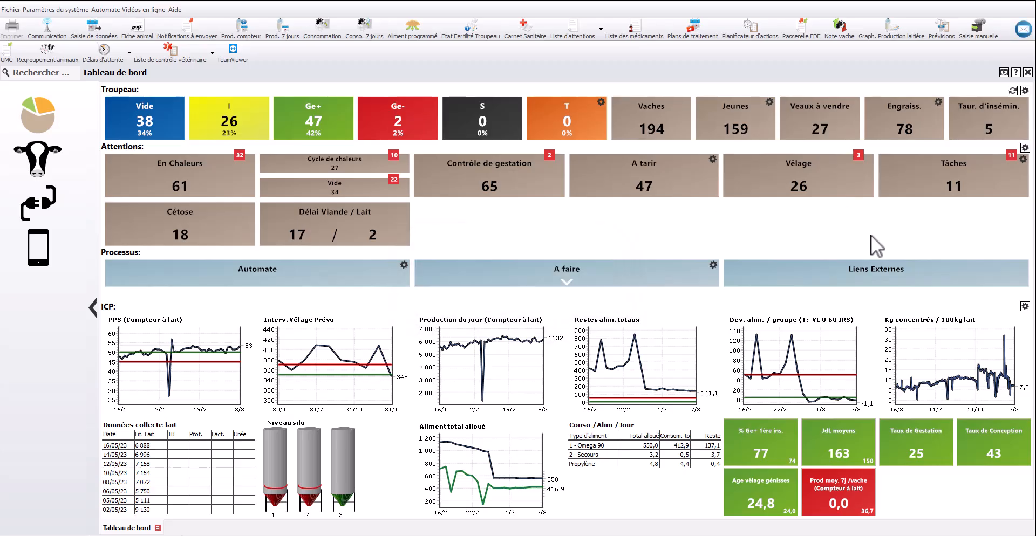
{"action": "left_click", "coordinate": [939, 103]}
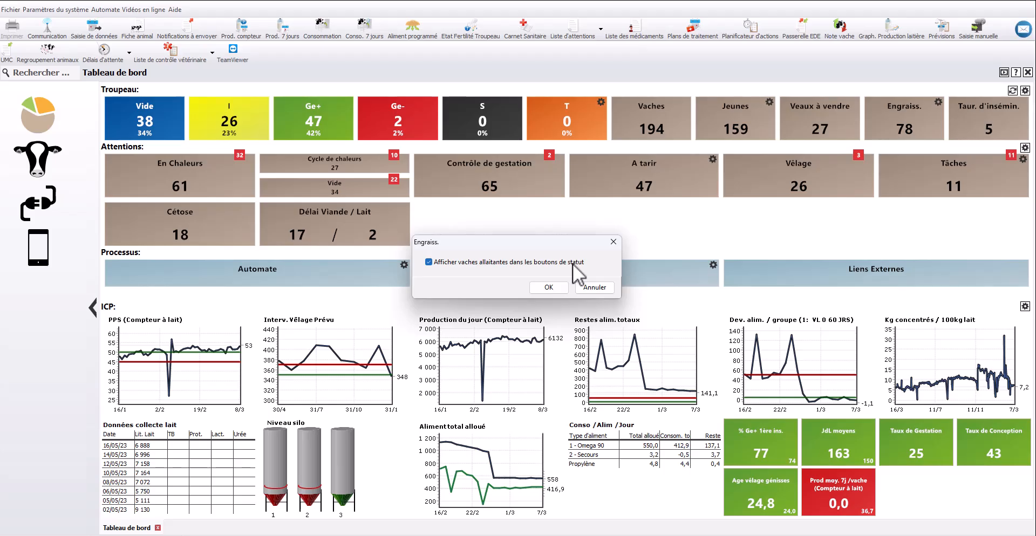
{"action": "left_click", "coordinate": [614, 242]}
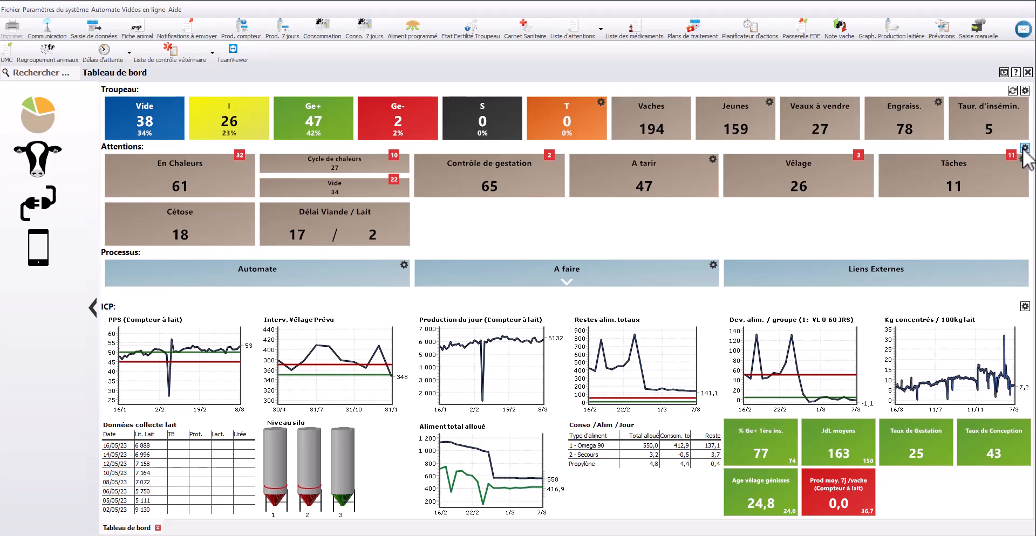
Review the days in advance and thresholds of the Dashboard preset for the Attentions section, cancel, and return to the dashboard
{"action": "left_click", "coordinate": [1024, 148]}
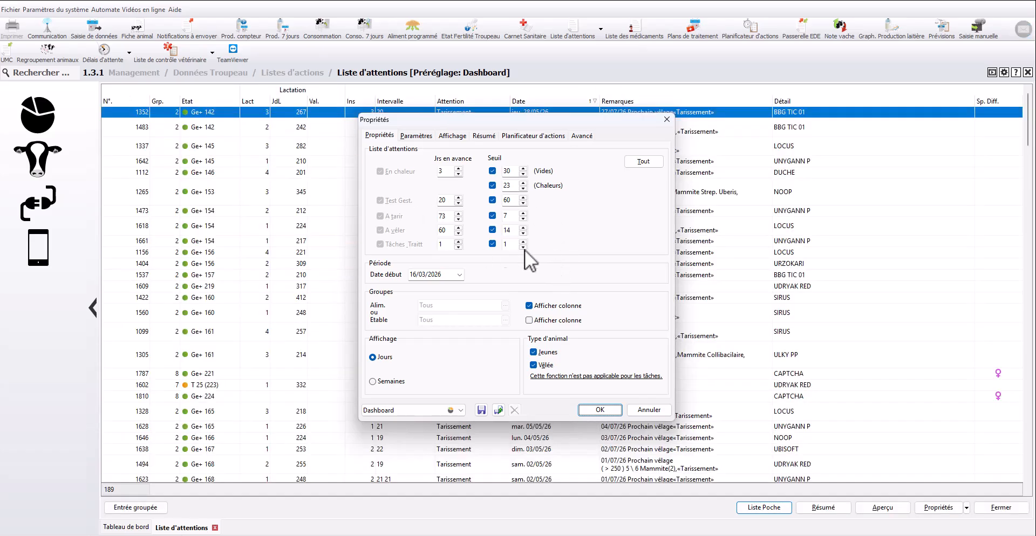
{"action": "left_click", "coordinate": [442, 170]}
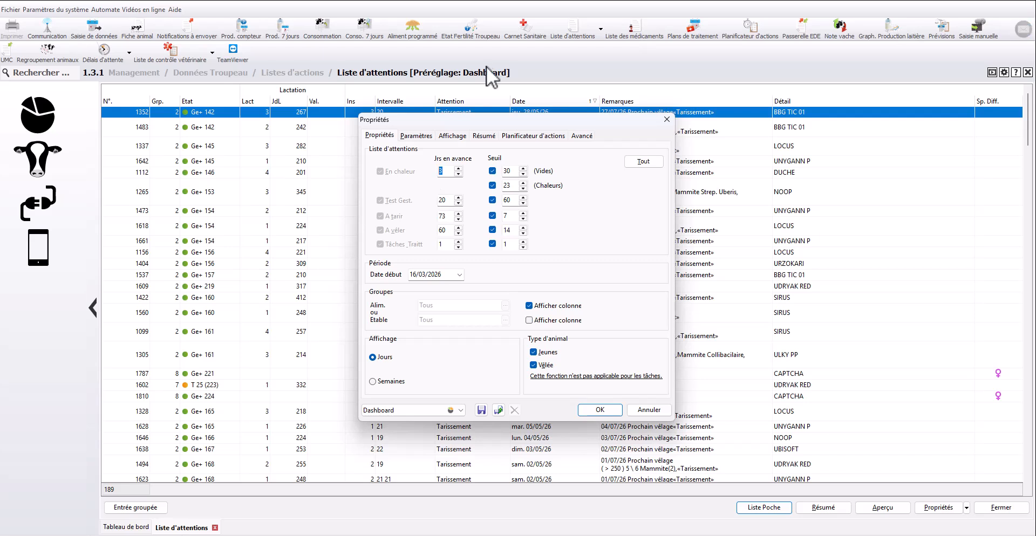
{"action": "left_click", "coordinate": [438, 200]}
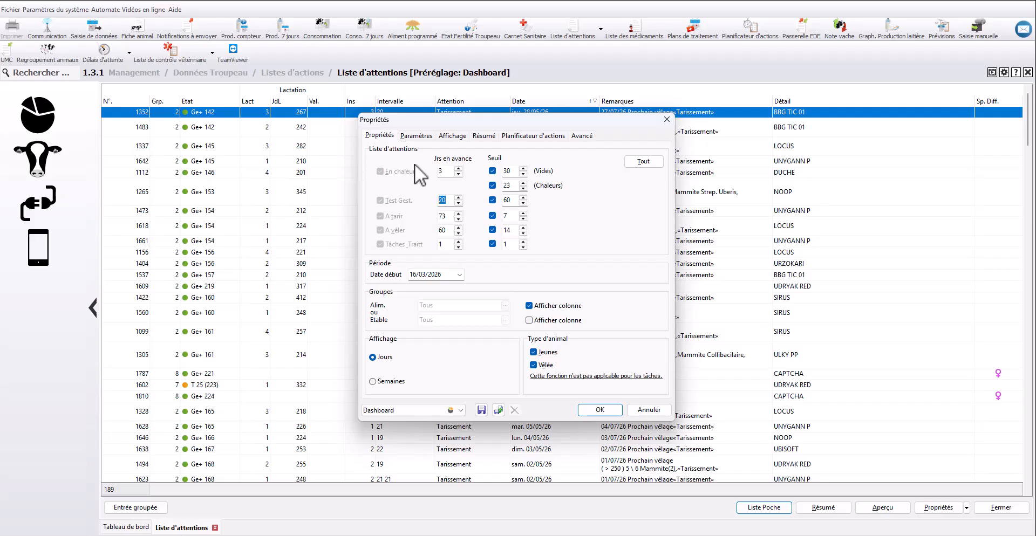
{"action": "left_click", "coordinate": [513, 204]}
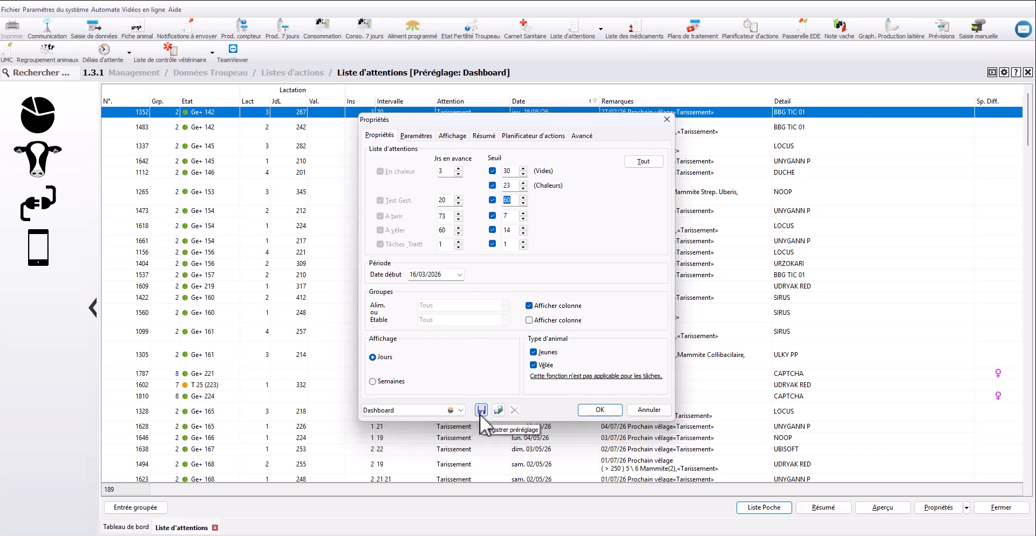
{"action": "left_click", "coordinate": [649, 410]}
{"action": "left_click", "coordinate": [141, 527]}
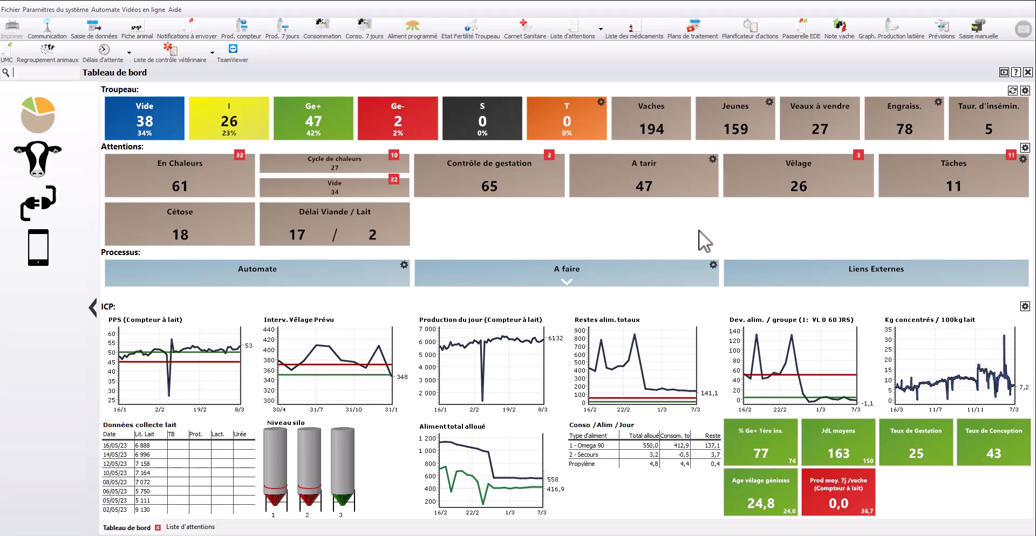
Have the A tarir tile open the [4.10.4] Vaches à tarir list, check that list, and return to the dashboard
{"action": "left_click", "coordinate": [713, 159]}
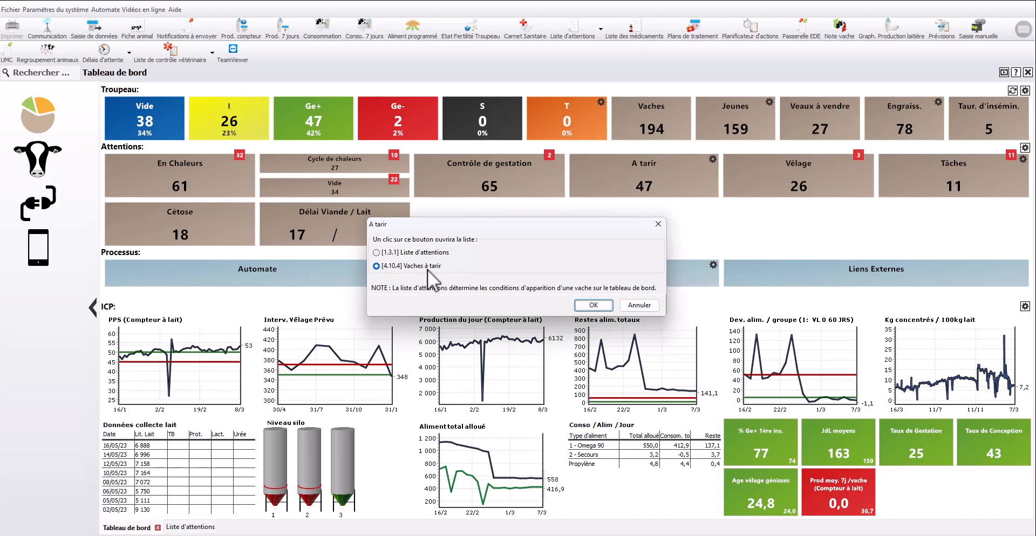
{"action": "left_click", "coordinate": [598, 307]}
{"action": "left_click", "coordinate": [646, 188]}
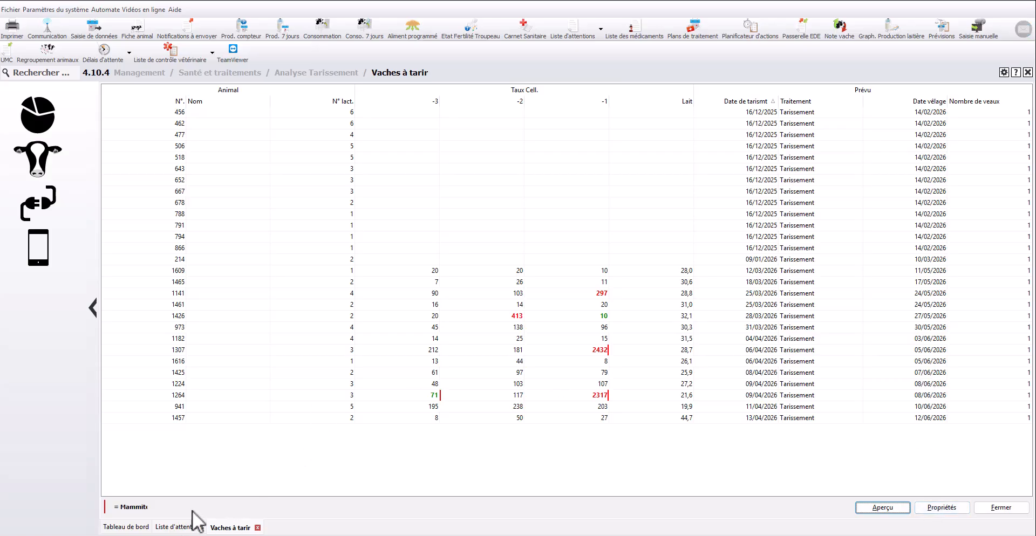
{"action": "left_click", "coordinate": [136, 529]}
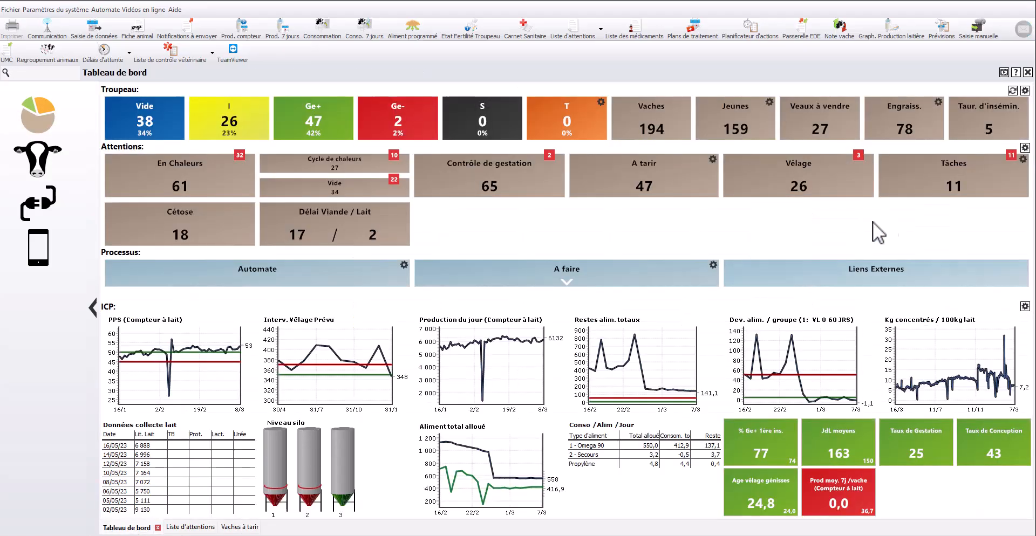
Have the Tâches tile open [1.3.11] Calendrier Actions, and open that calendar from the tile
{"action": "left_click", "coordinate": [1023, 160]}
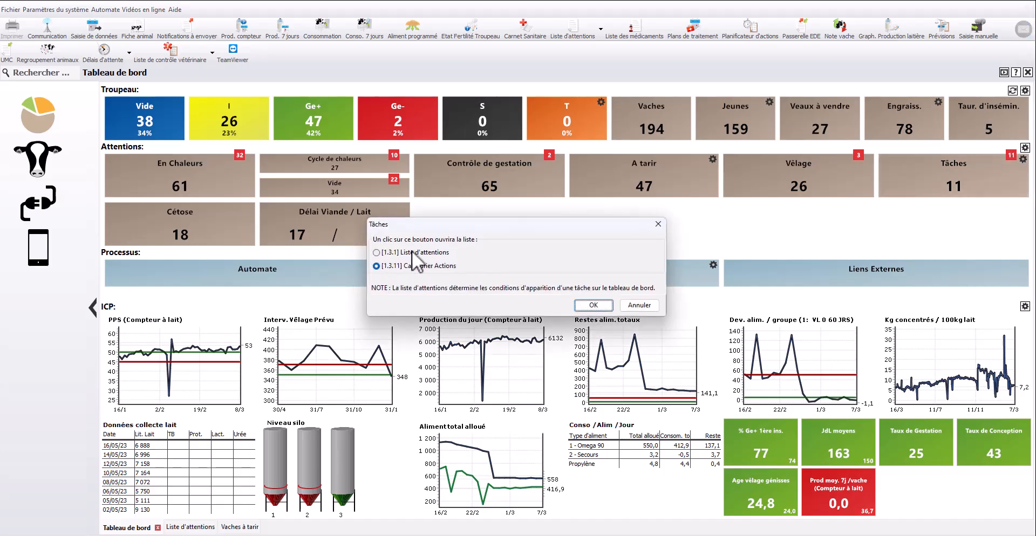
{"action": "left_click", "coordinate": [438, 267]}
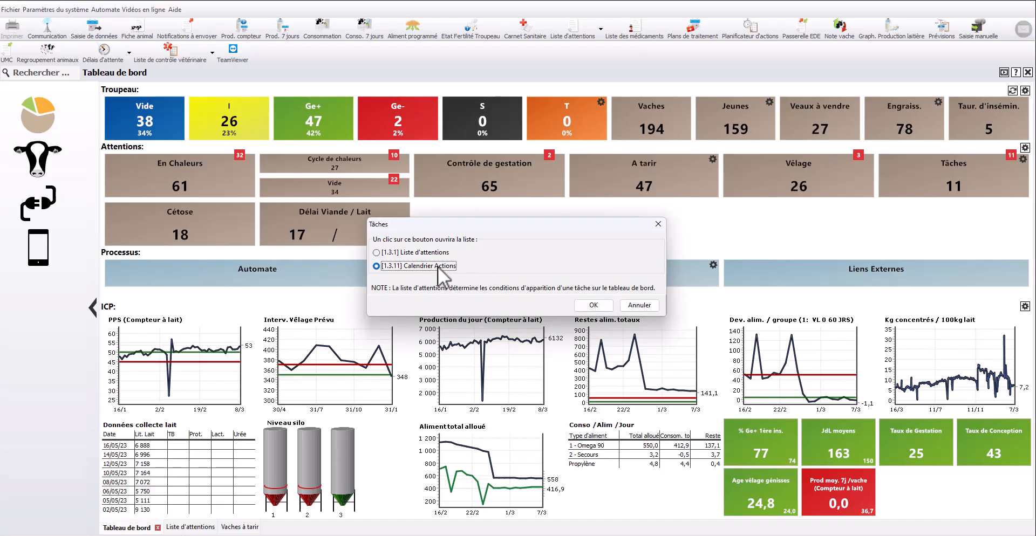
{"action": "left_click", "coordinate": [593, 306]}
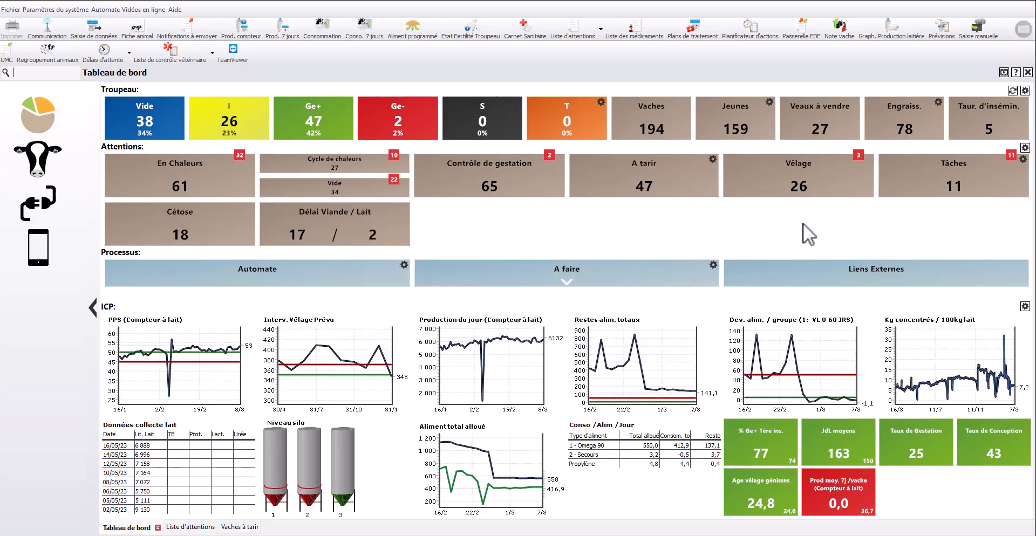
{"action": "left_click", "coordinate": [942, 192]}
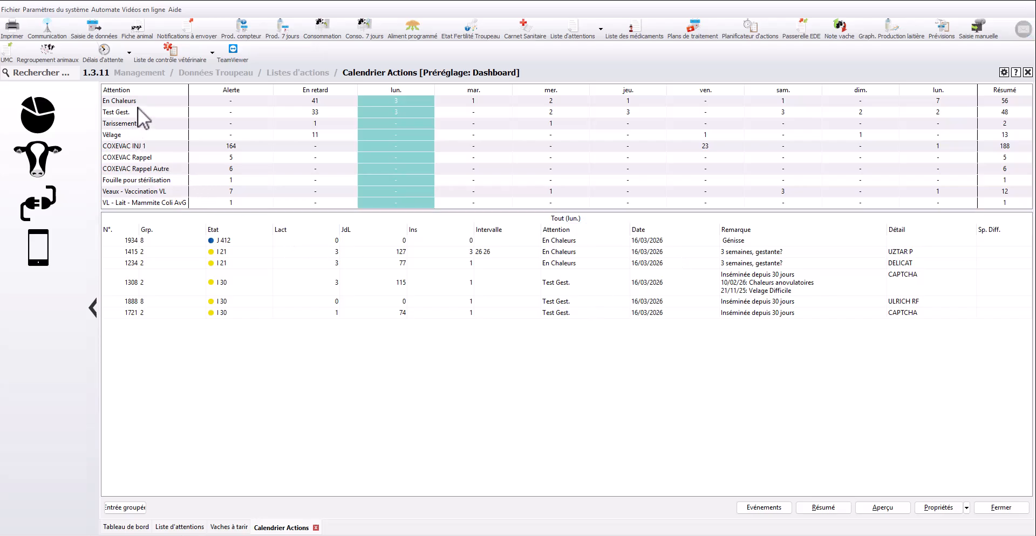
Examine the calendar's animals for Tuesday, for Wednesday, for Veaux - Vaccination VL, and for Wednesday's Test Gest
{"action": "left_click", "coordinate": [478, 91]}
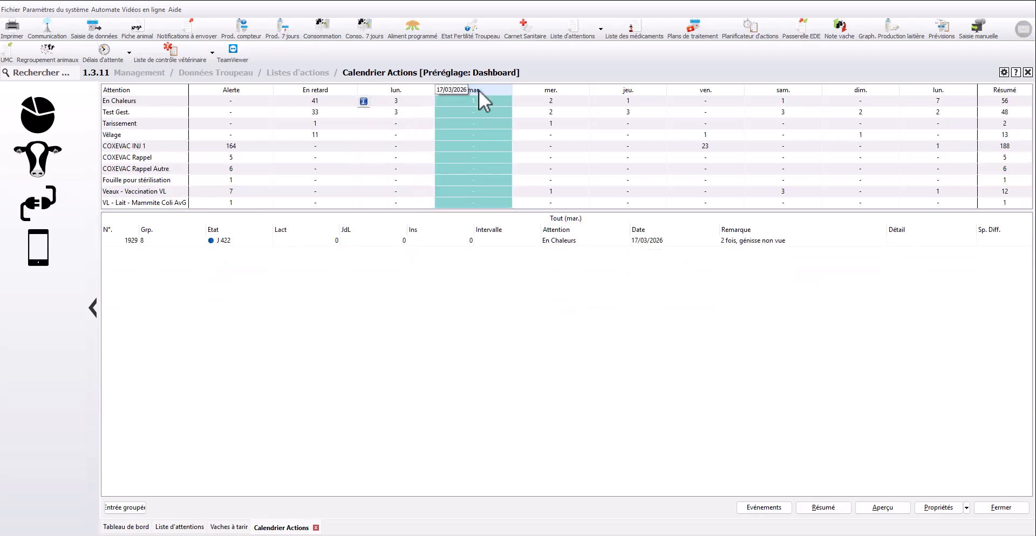
{"action": "left_click", "coordinate": [533, 89]}
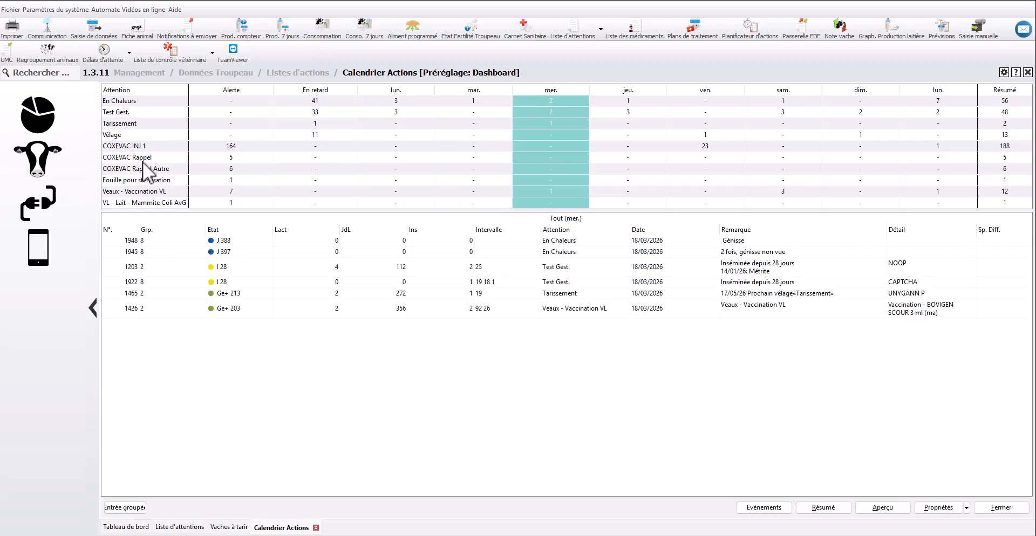
{"action": "left_click", "coordinate": [128, 192]}
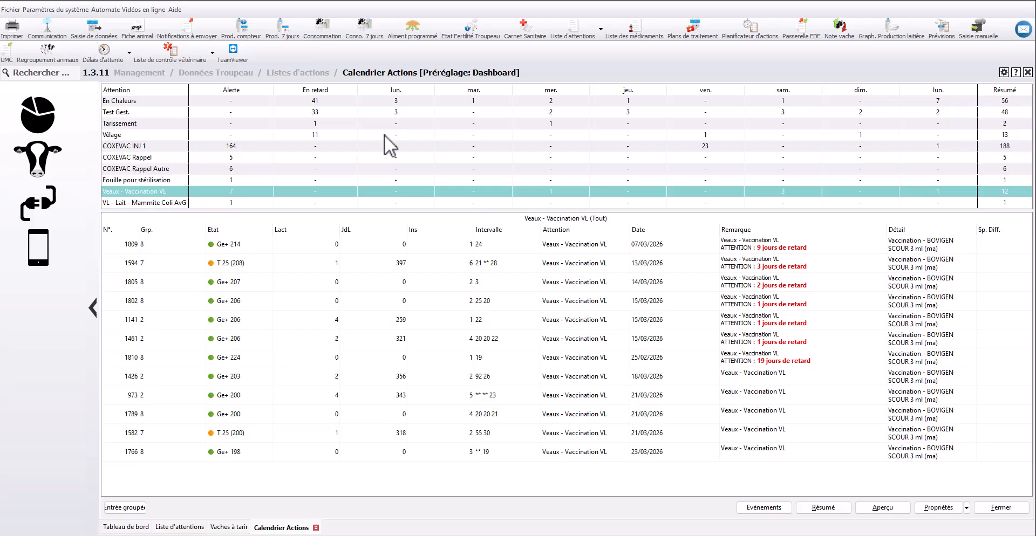
{"action": "left_click", "coordinate": [564, 114]}
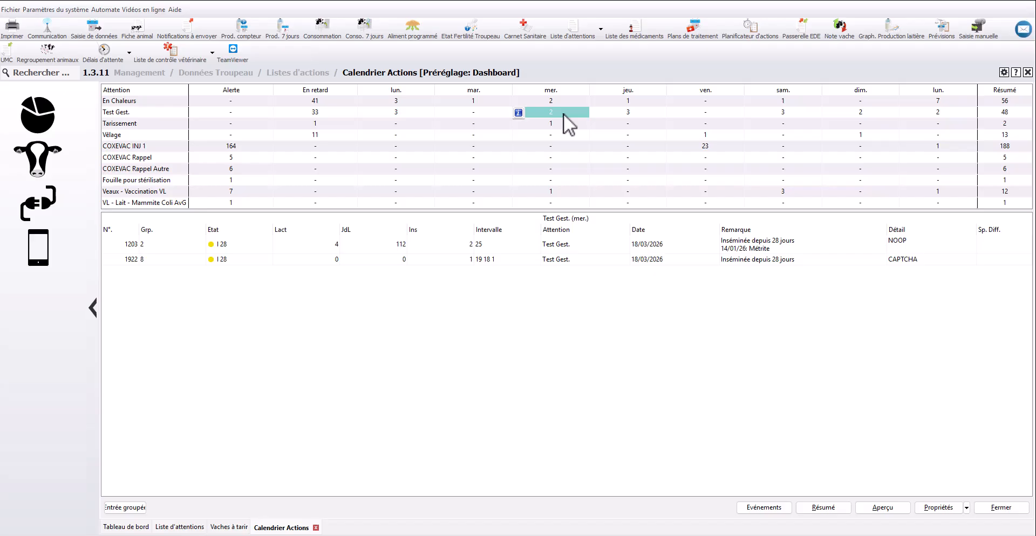
Review the Calendrier Actions properties, including its attention list thresholds and Planificateur d'actions treatment plans, close them unchanged, and return to the dashboard
{"action": "left_click", "coordinate": [938, 508]}
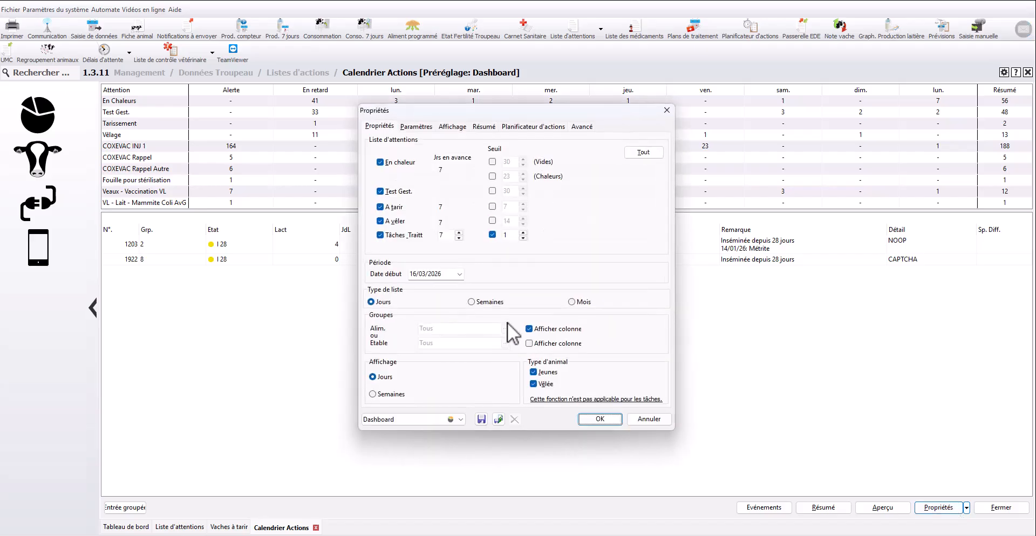
{"action": "left_click", "coordinate": [550, 130]}
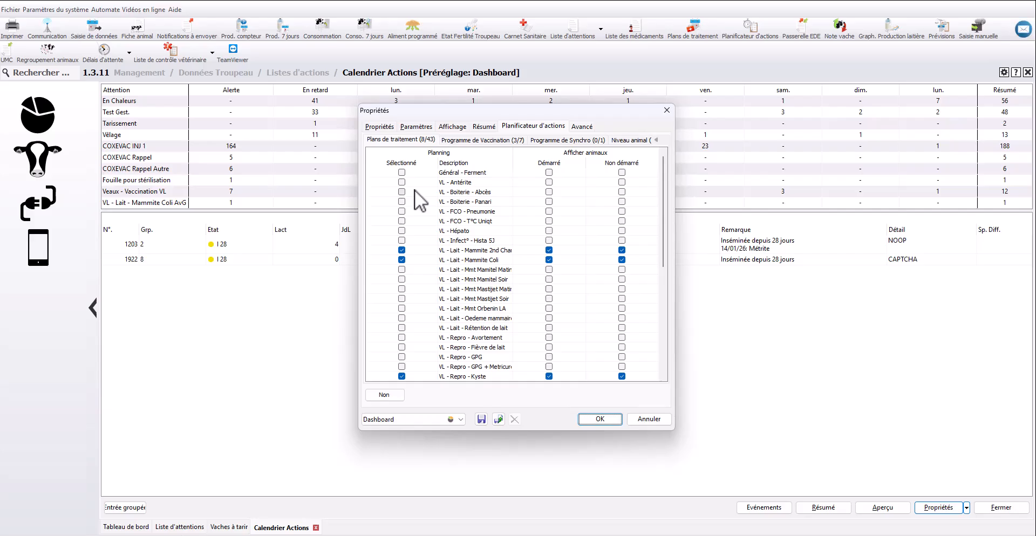
{"action": "left_click", "coordinate": [388, 127]}
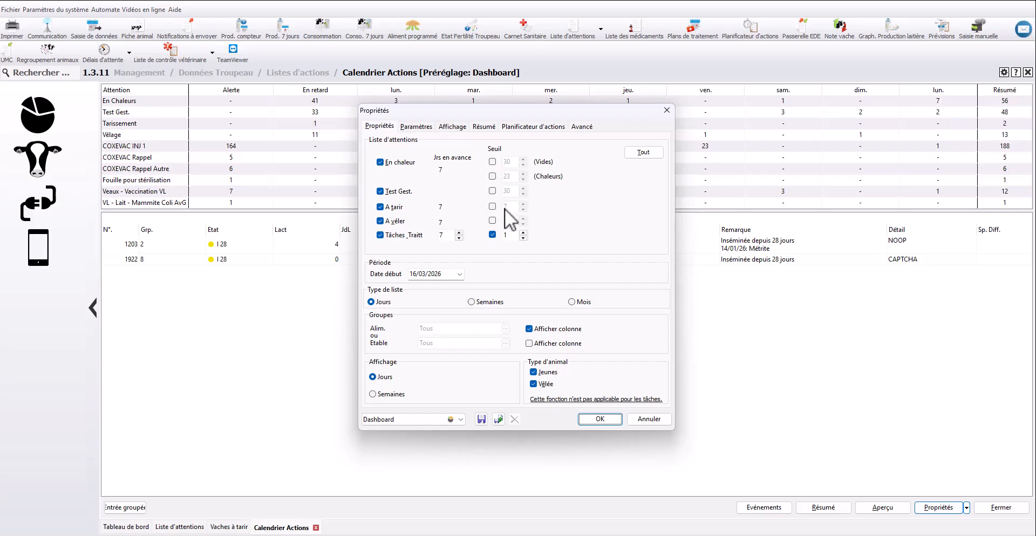
{"action": "left_click", "coordinate": [668, 114]}
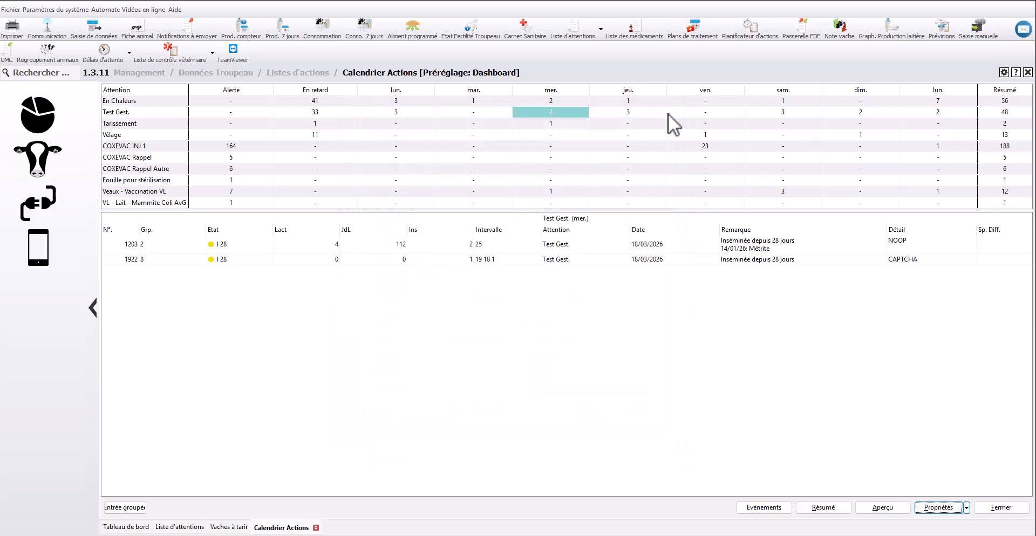
{"action": "left_click", "coordinate": [132, 530]}
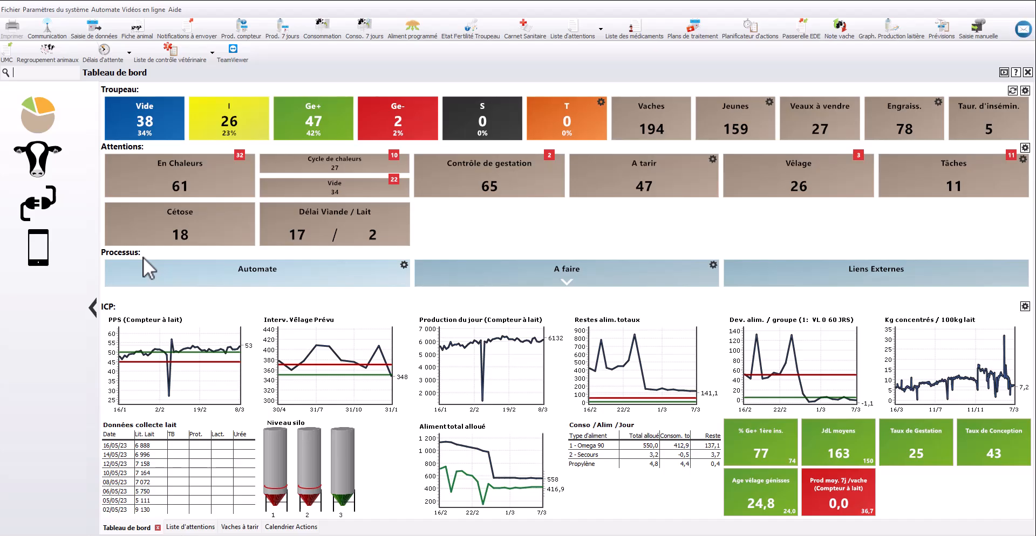
Review the Automate tile's scheduled tasks and the A faire tile's missing-revenue alert option, closing both settings without changes
{"action": "left_click", "coordinate": [404, 265]}
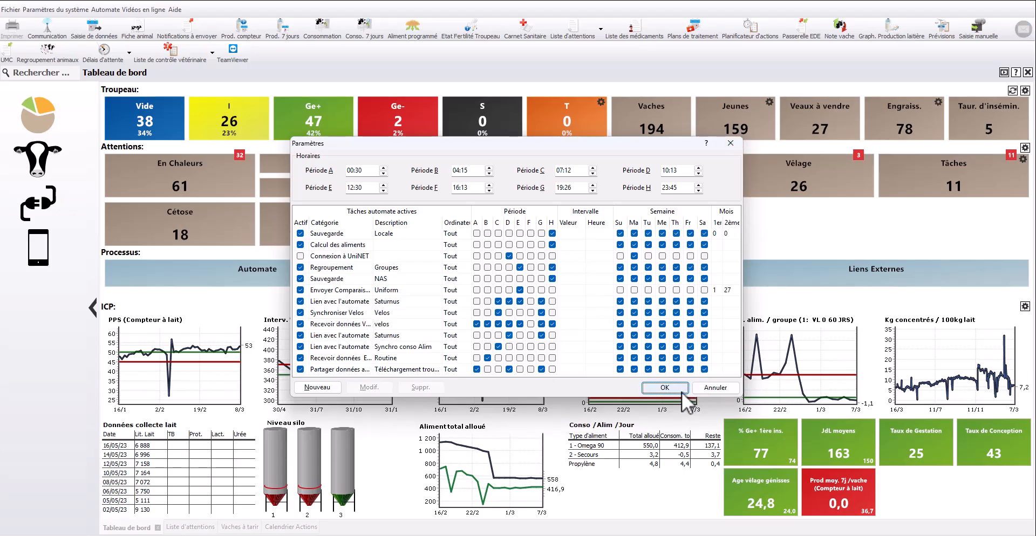
{"action": "left_click", "coordinate": [719, 389]}
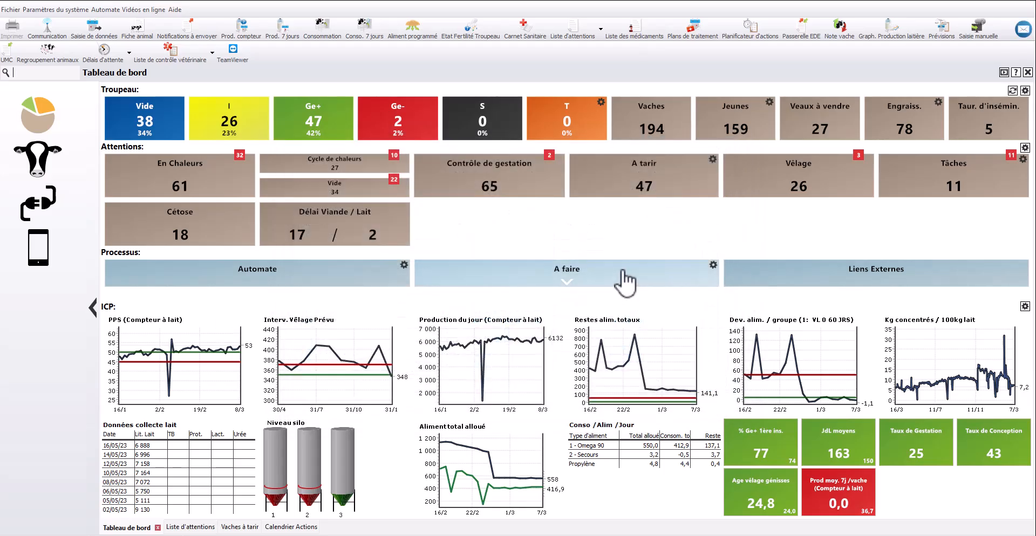
{"action": "left_click", "coordinate": [714, 265]}
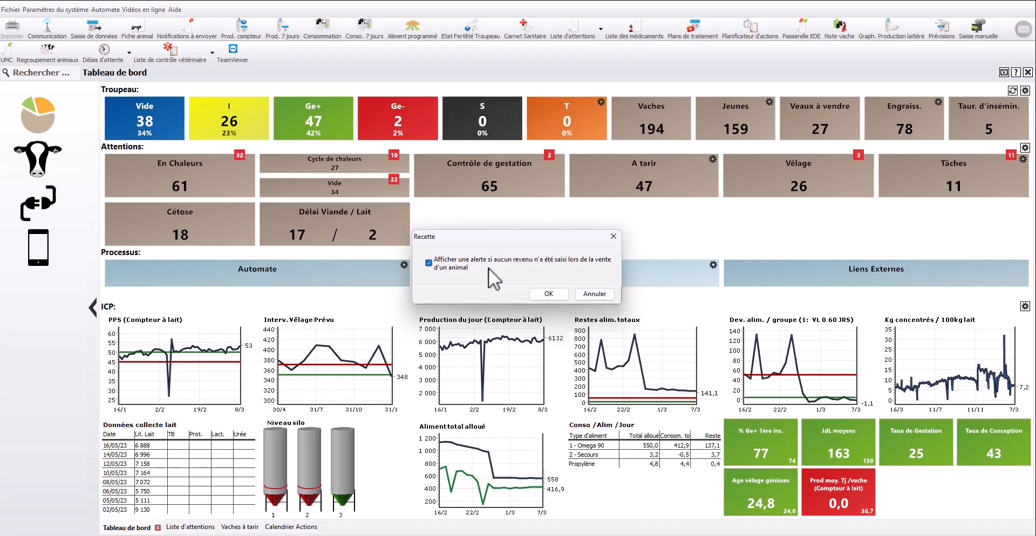
{"action": "left_click", "coordinate": [614, 237]}
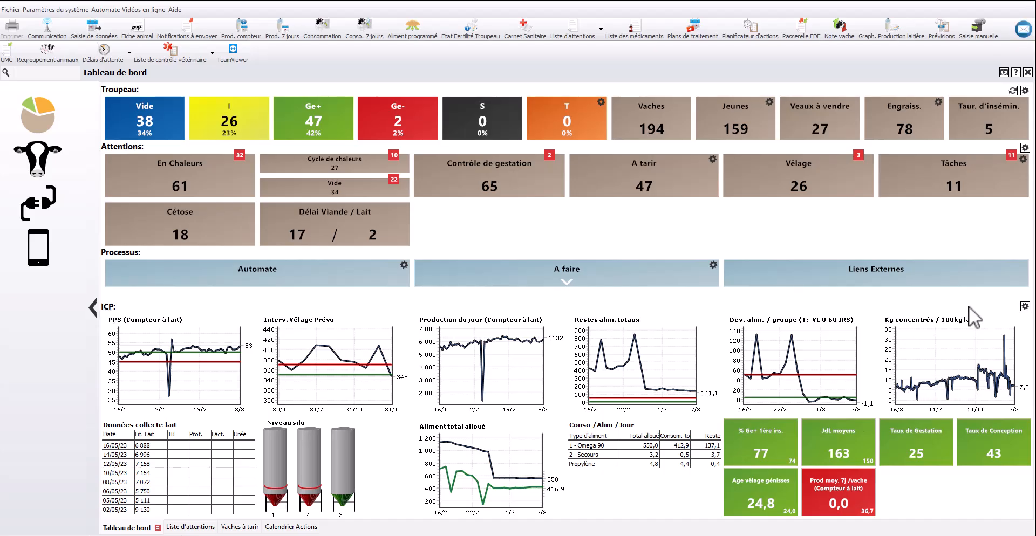
Review the ICP indicator settings: graph display, the Bon threshold of Pic de Production Standard and the ordering of Interv. Vêlage Prévu, and close without saving
{"action": "left_click", "coordinate": [1025, 306]}
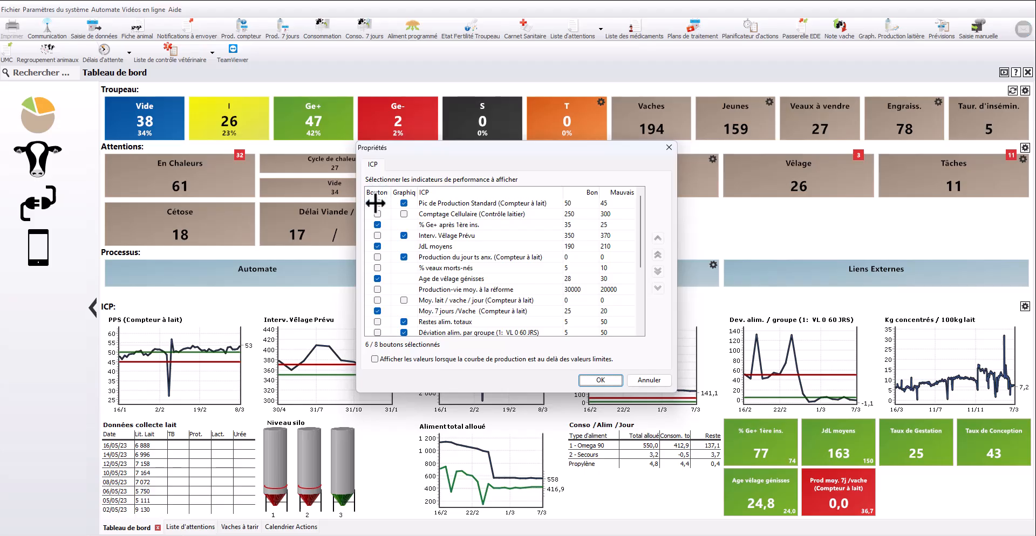
{"action": "left_click", "coordinate": [403, 204]}
{"action": "left_click_drag", "start_coordinate": [546, 150], "coordinate": [382, 141]}
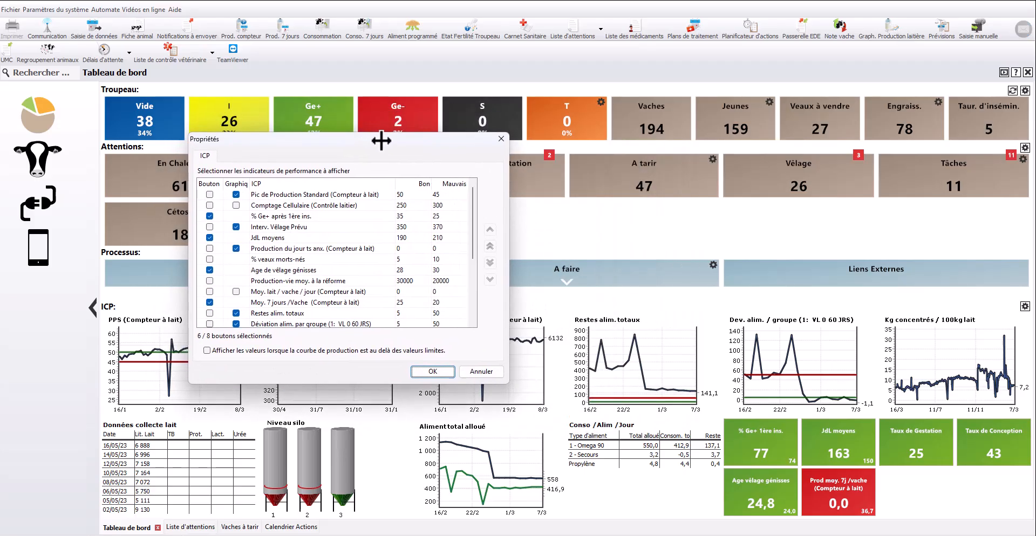
{"action": "left_click", "coordinate": [410, 197]}
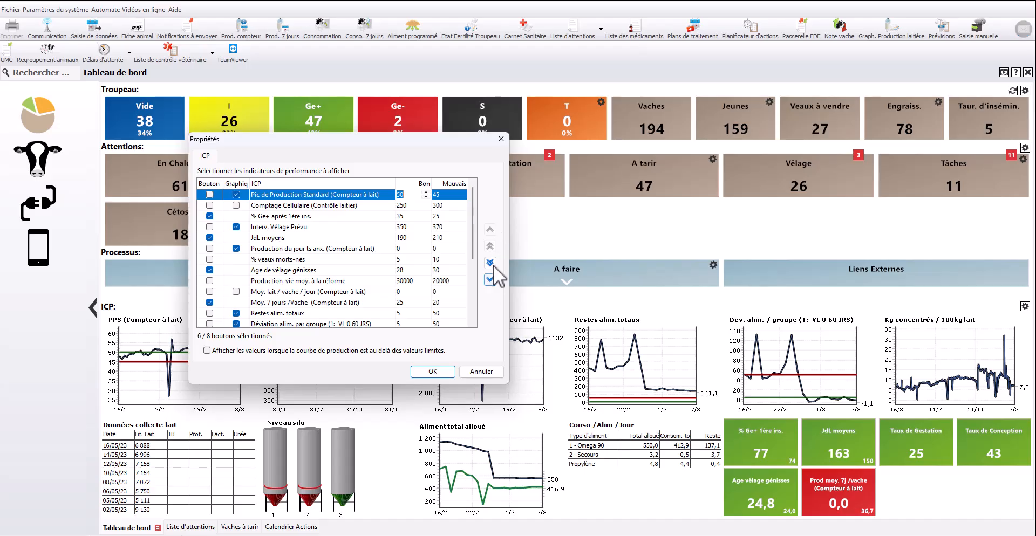
{"action": "left_click", "coordinate": [296, 227]}
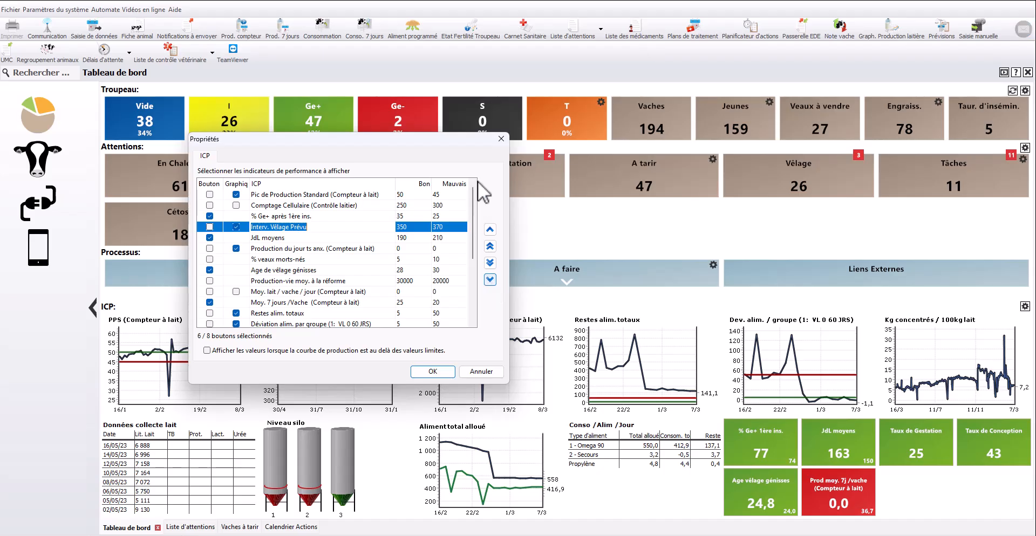
{"action": "left_click", "coordinate": [501, 139]}
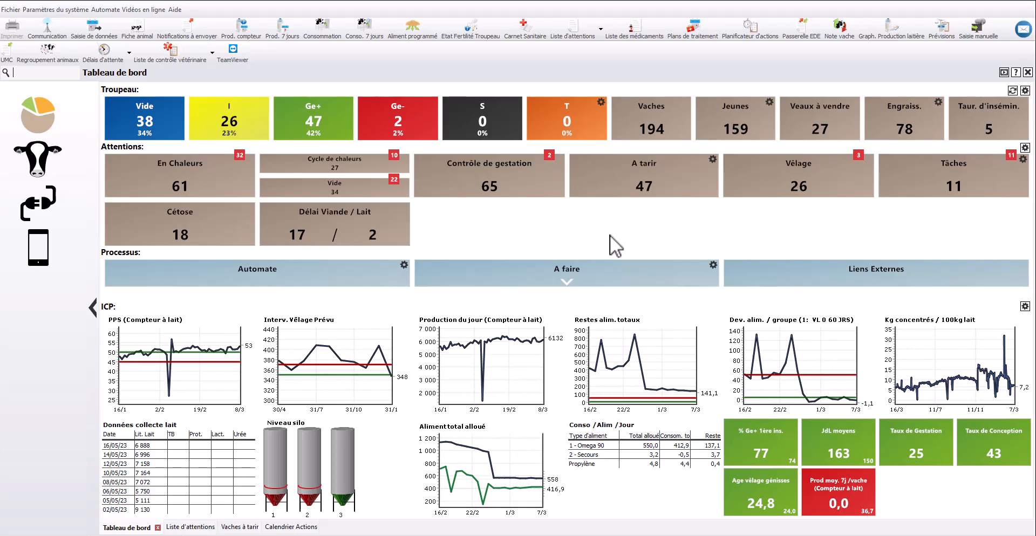